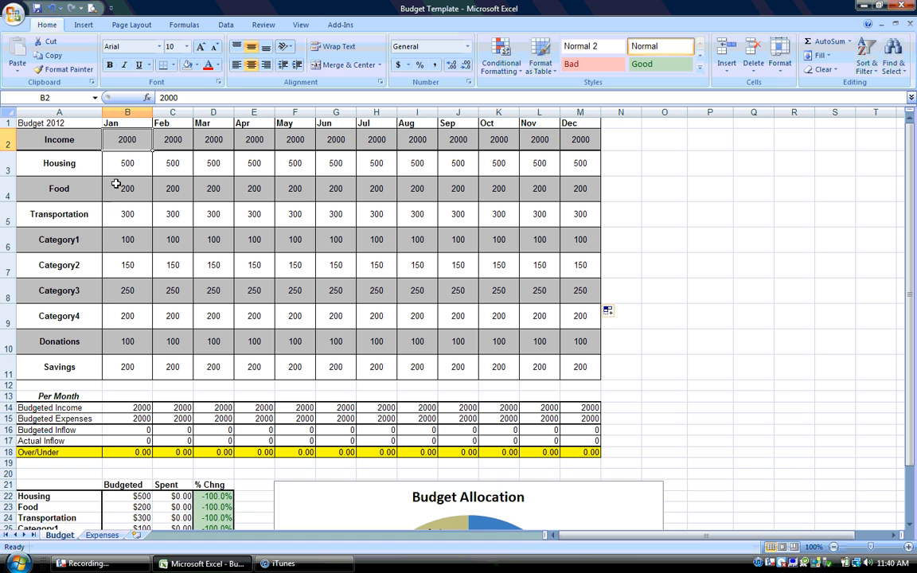
Set the Housing budget to 600 for every month from January through December
click(122, 171)
text(600)
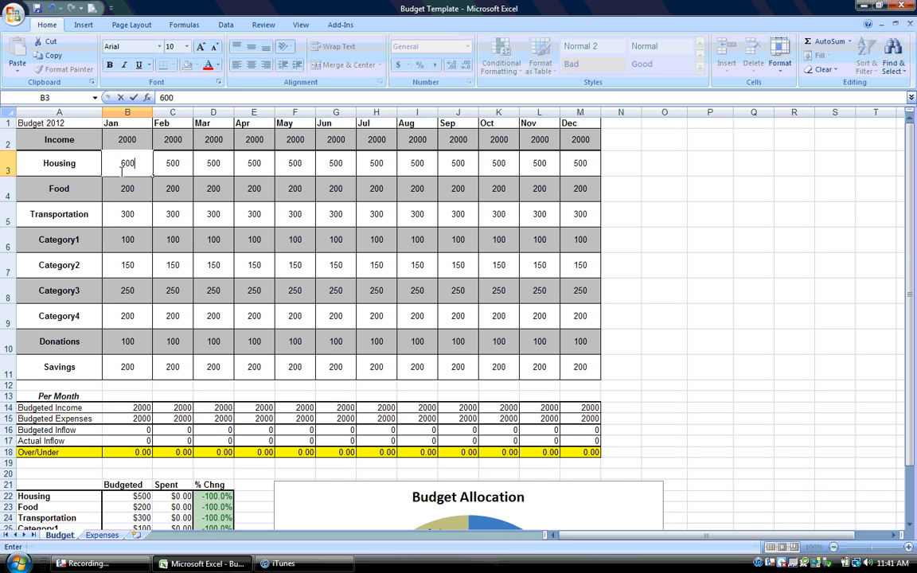
key(Return)
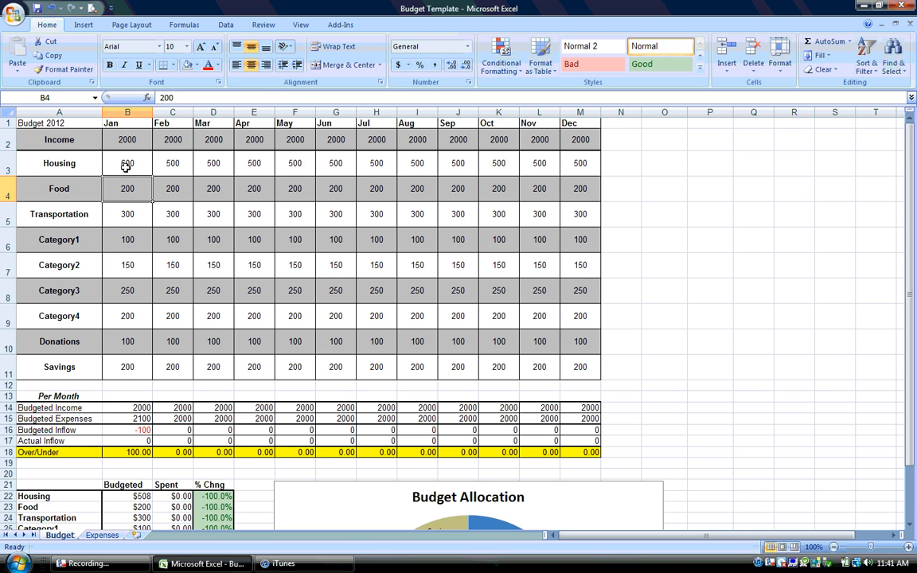
click(122, 171)
key(Right)
text(600)
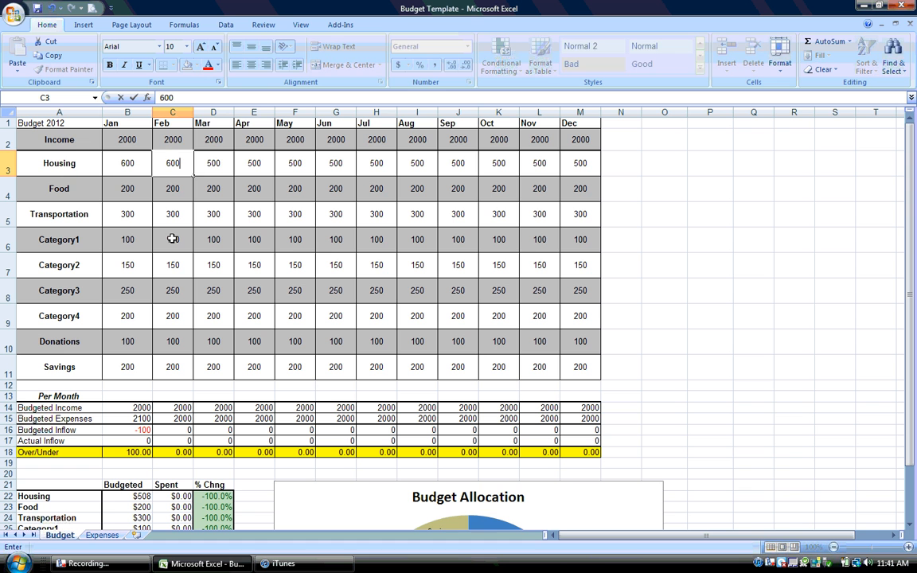
key(Right)
text(600)
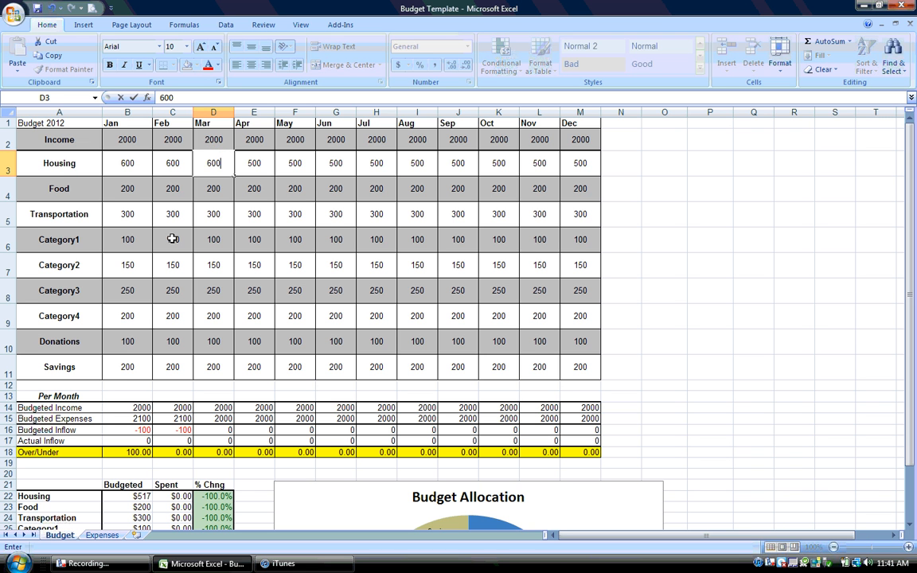
key(Right)
text(600)
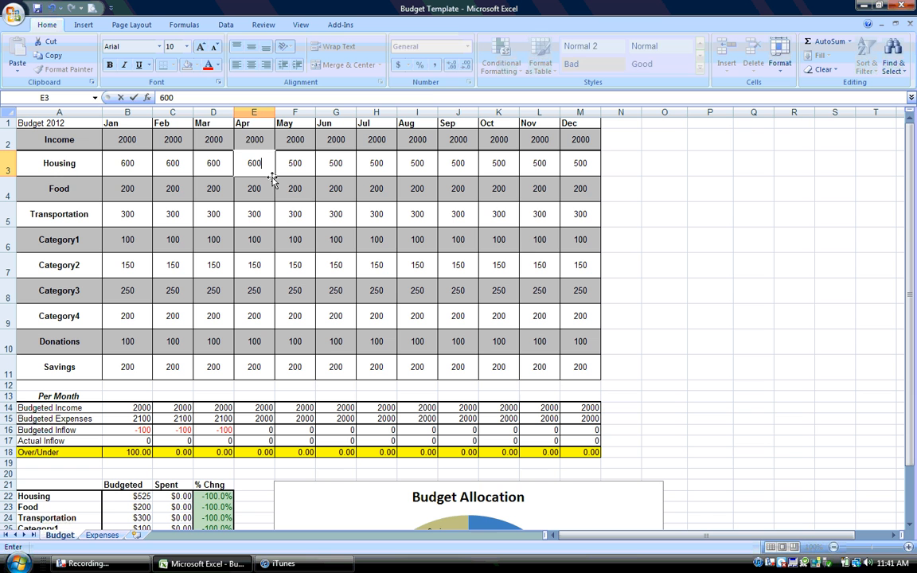
key(ctrl+Return)
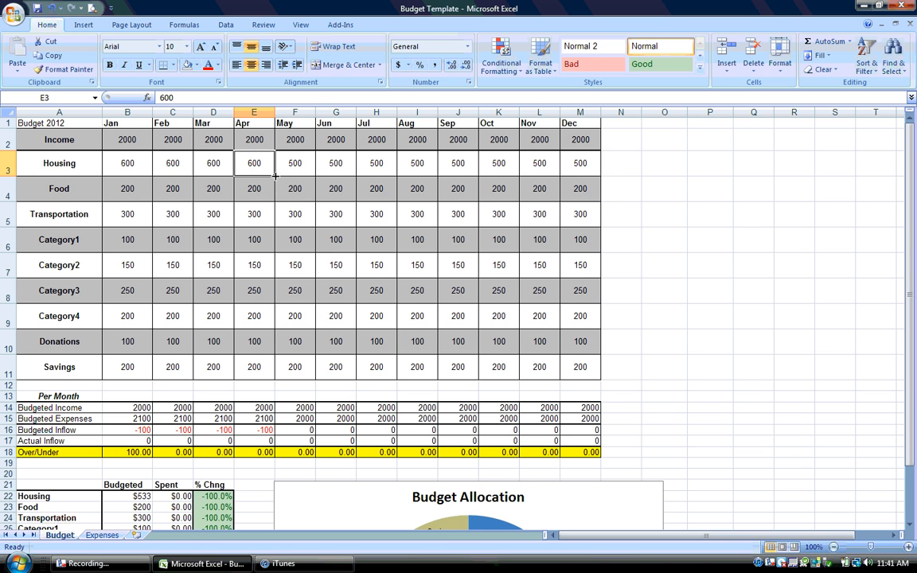
drag(275, 176, 585, 195)
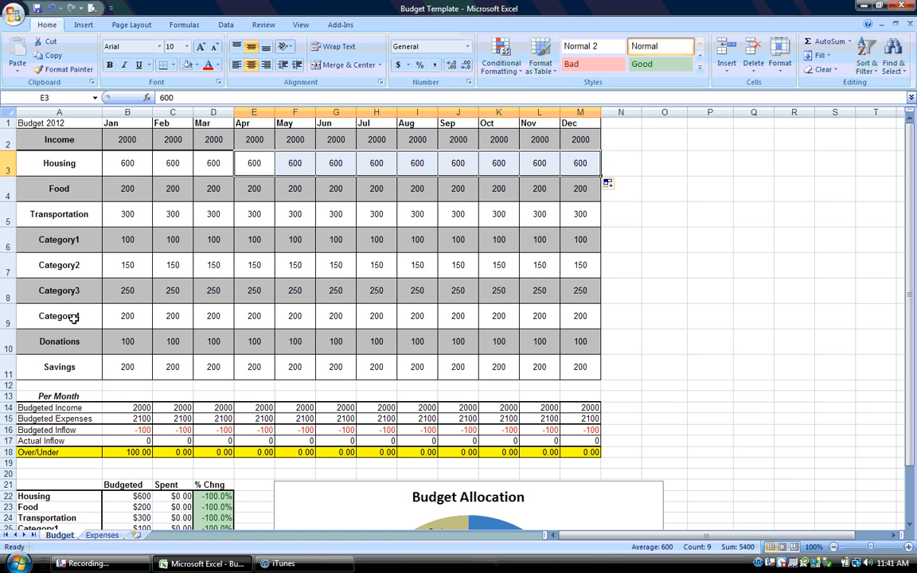
Rename the Category1 budget row as Loans
click(68, 243)
text(Loans)
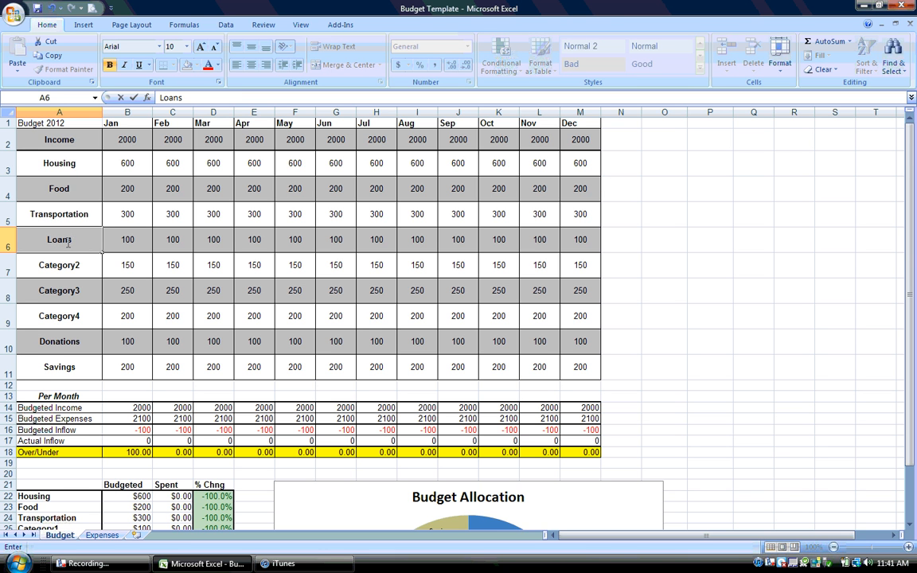
key(Return)
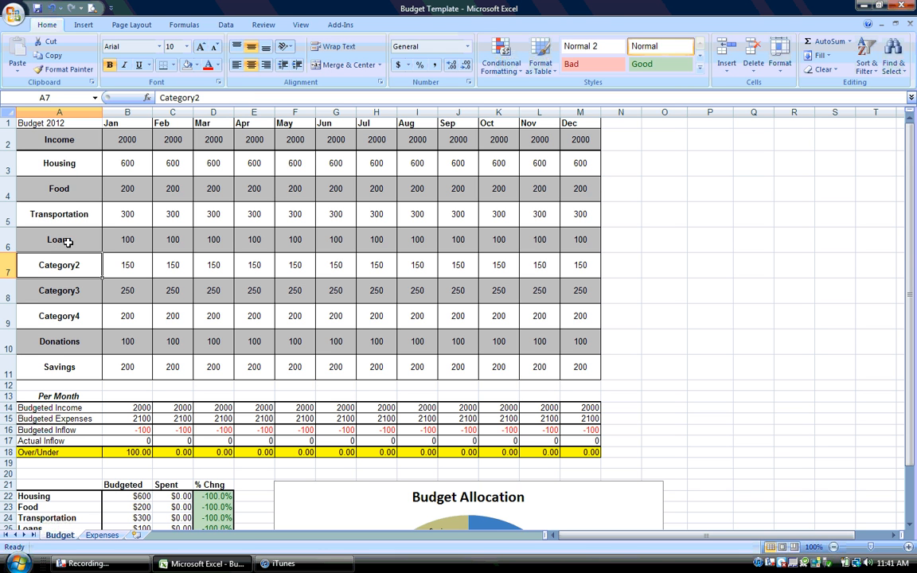
Examine the per-month summary, the budgeted-versus-spent table with its % Chng column, and the Budget Allocation pie chart
drag(914, 250, 915, 278)
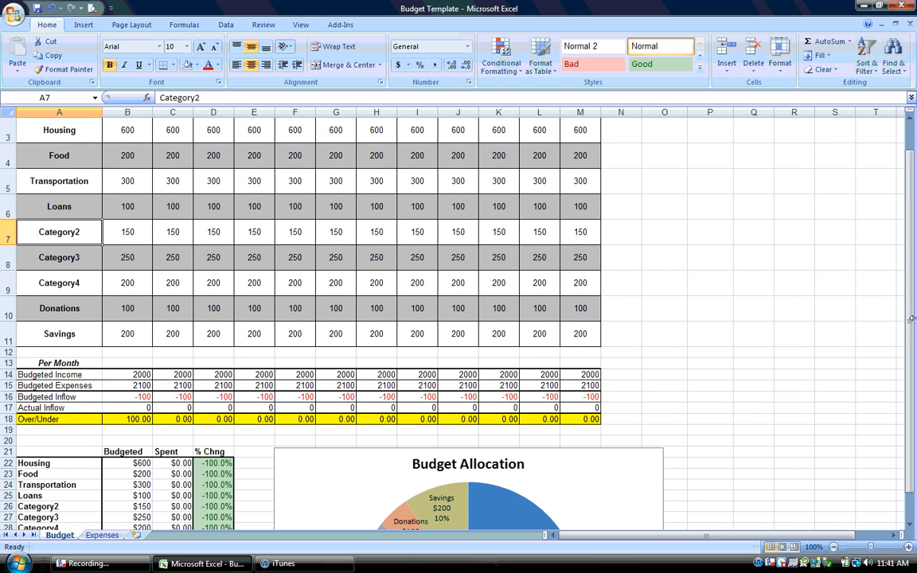
drag(914, 333, 913, 269)
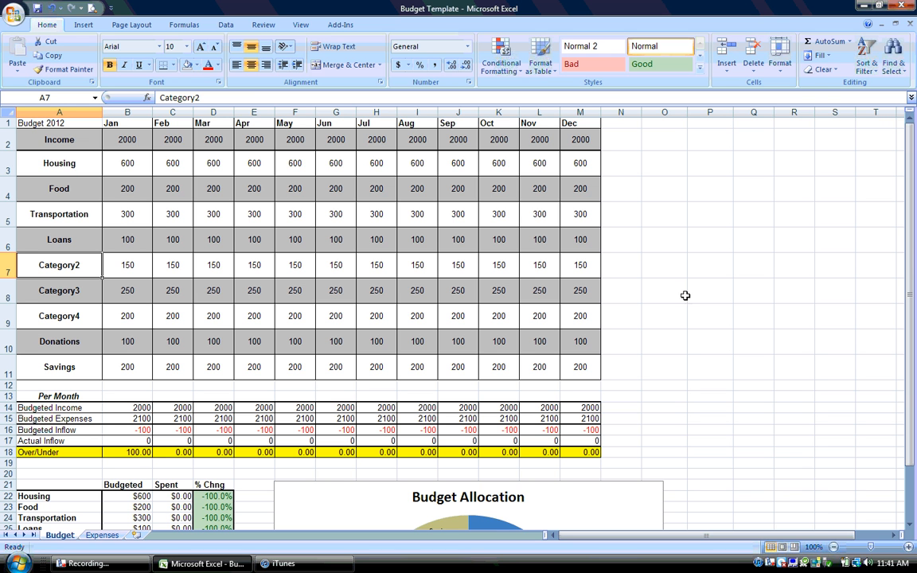
drag(907, 264, 906, 275)
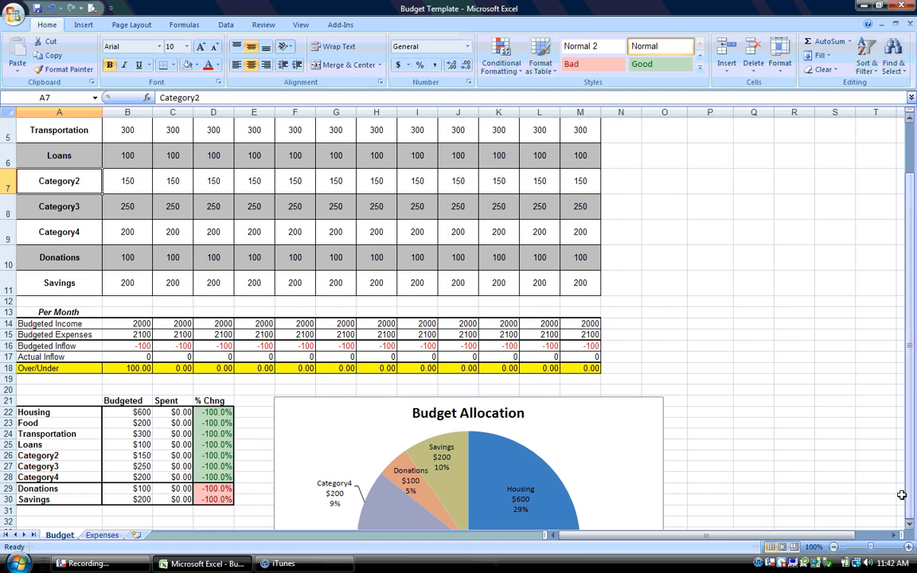
click(909, 525)
click(910, 524)
click(910, 525)
click(909, 525)
click(909, 525)
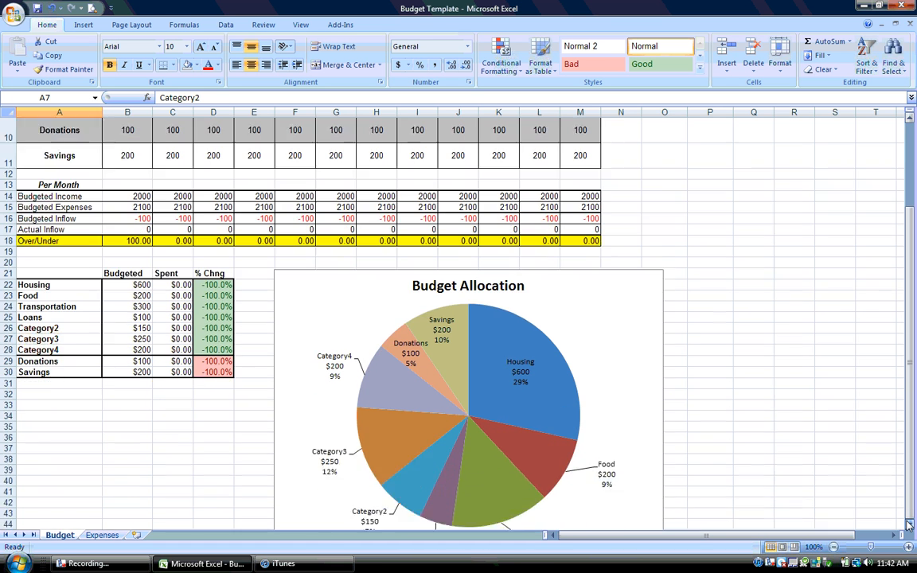
click(909, 524)
click(909, 525)
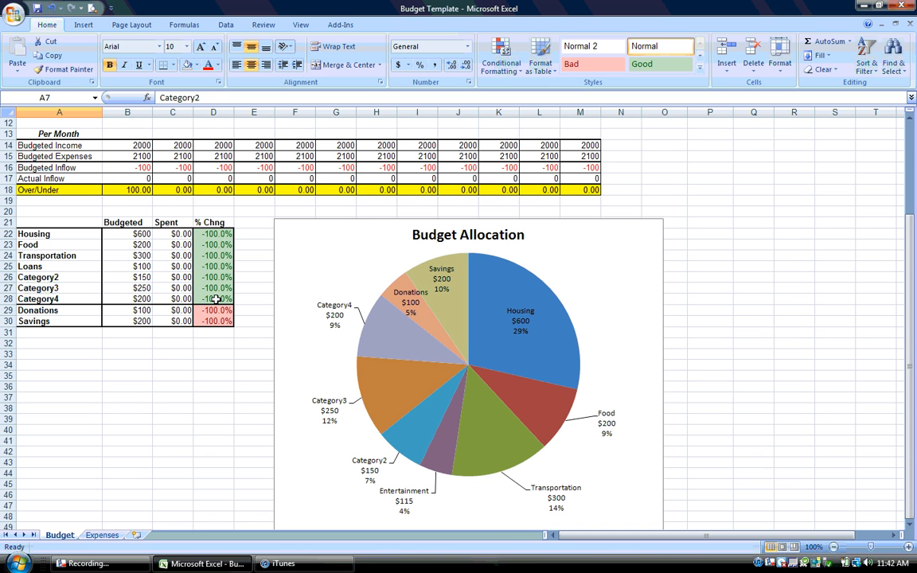
drag(213, 266, 209, 236)
click(254, 286)
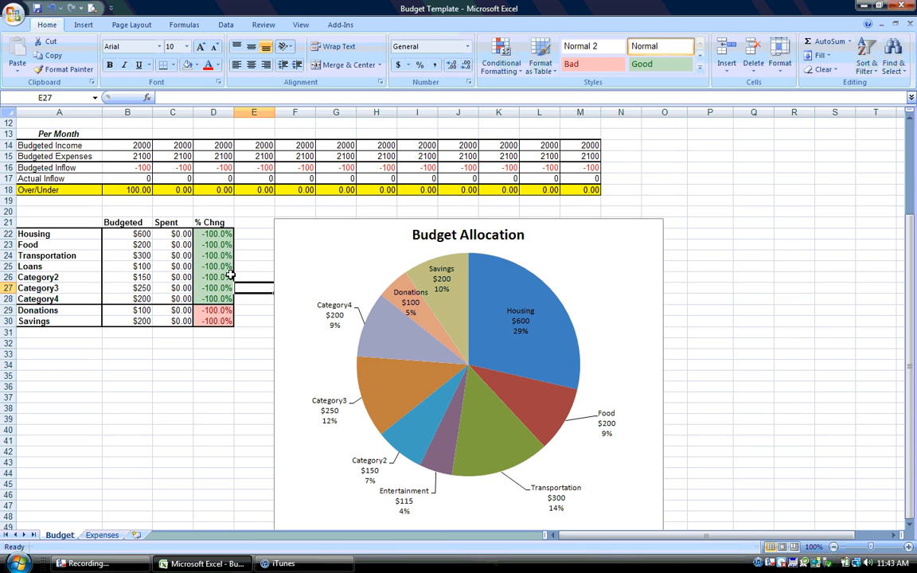
click(219, 210)
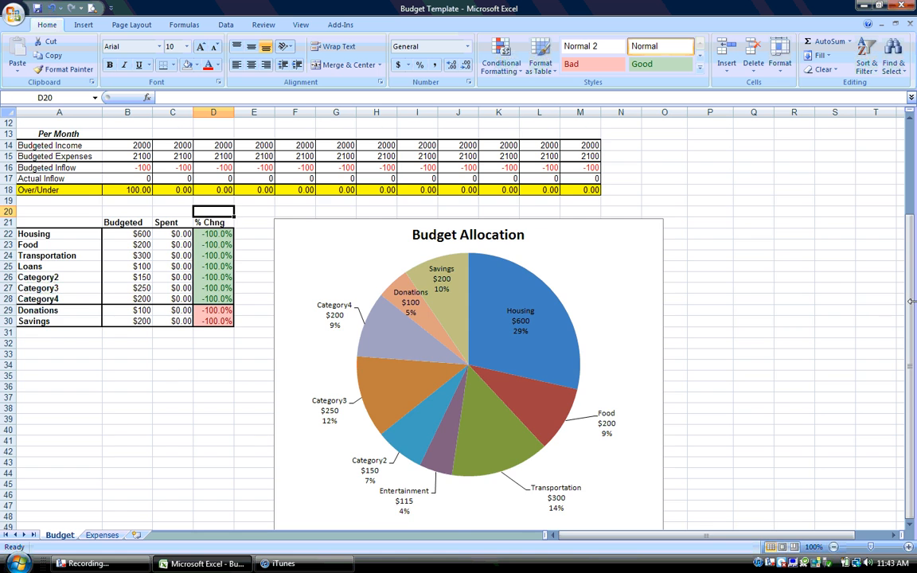
scroll(898, 153, up, 4)
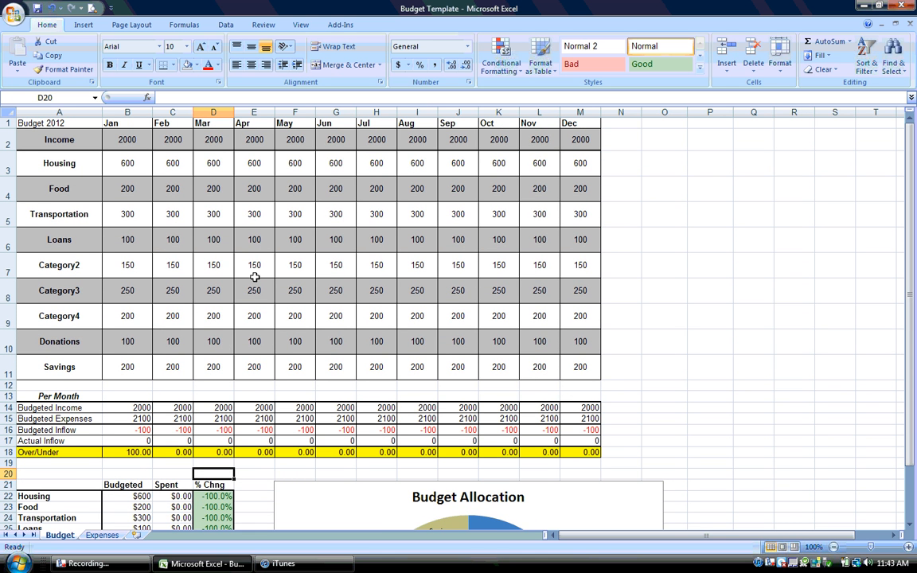
Set the Start balance on the Expenses sheet to 2000
click(102, 535)
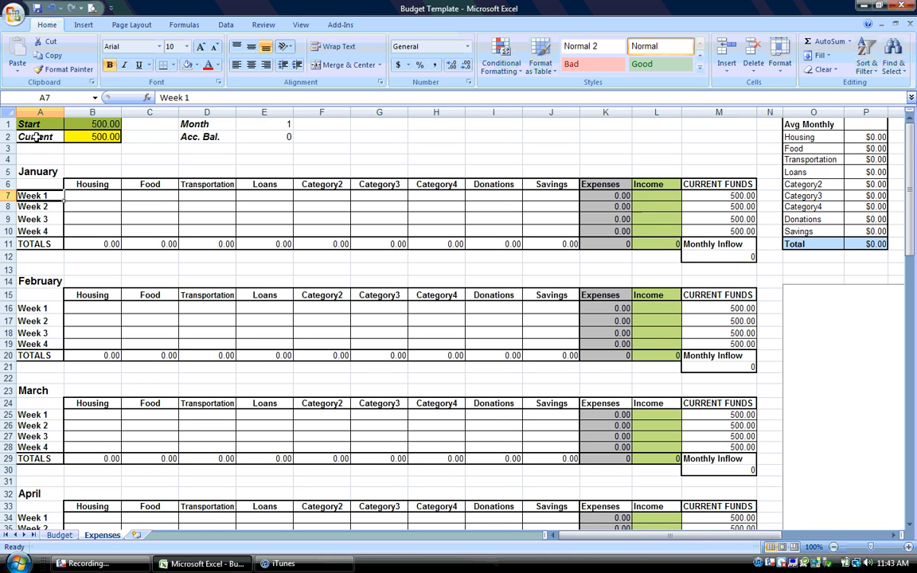
click(83, 120)
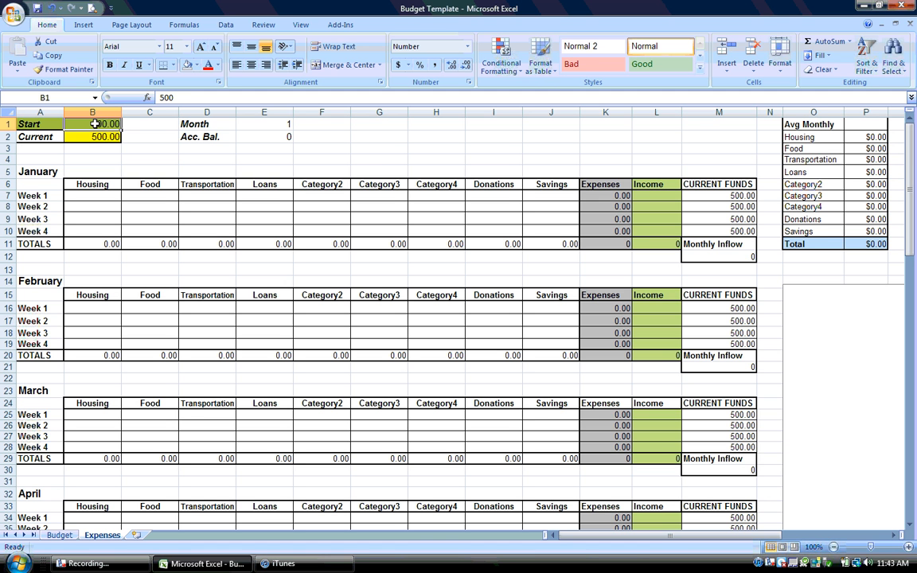
text(2000)
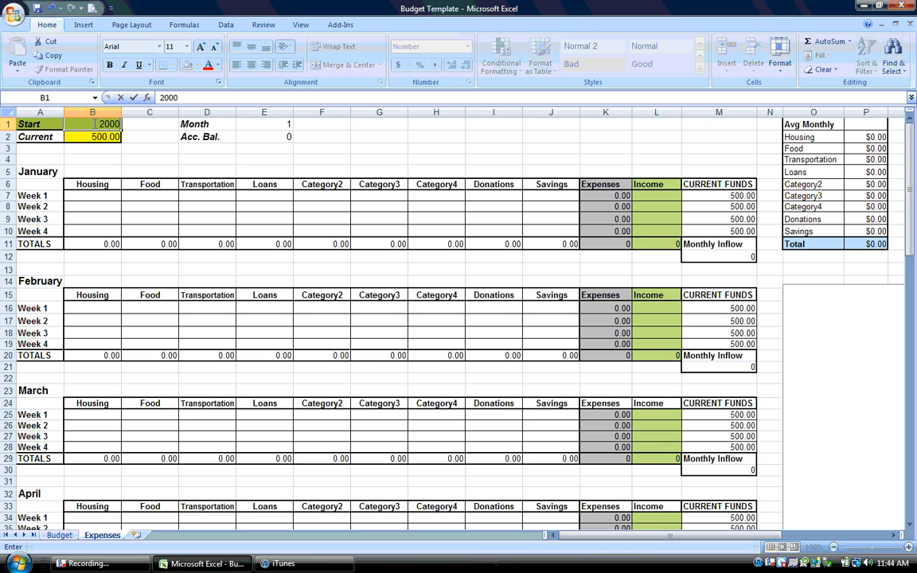
key(Return)
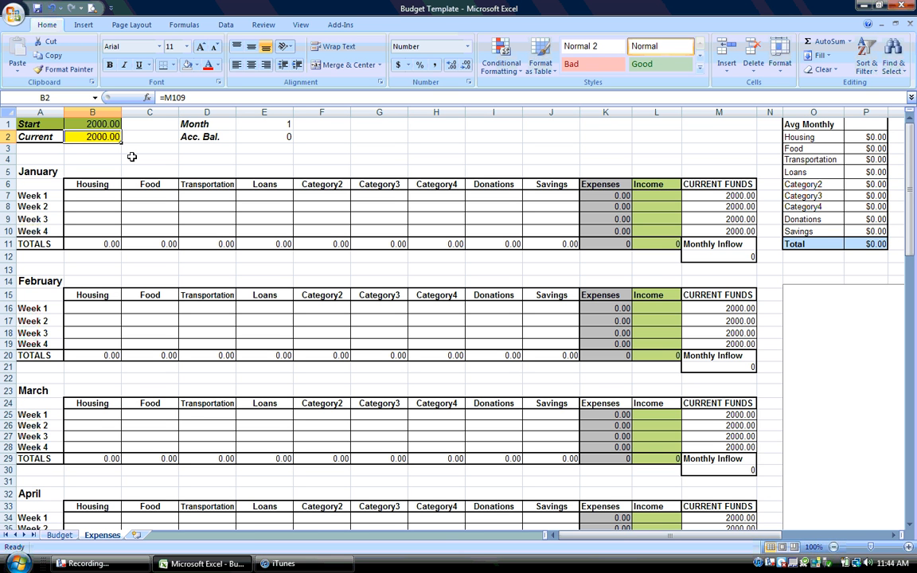
Enter the January Week 4 Housing expense as the formula =600
click(102, 230)
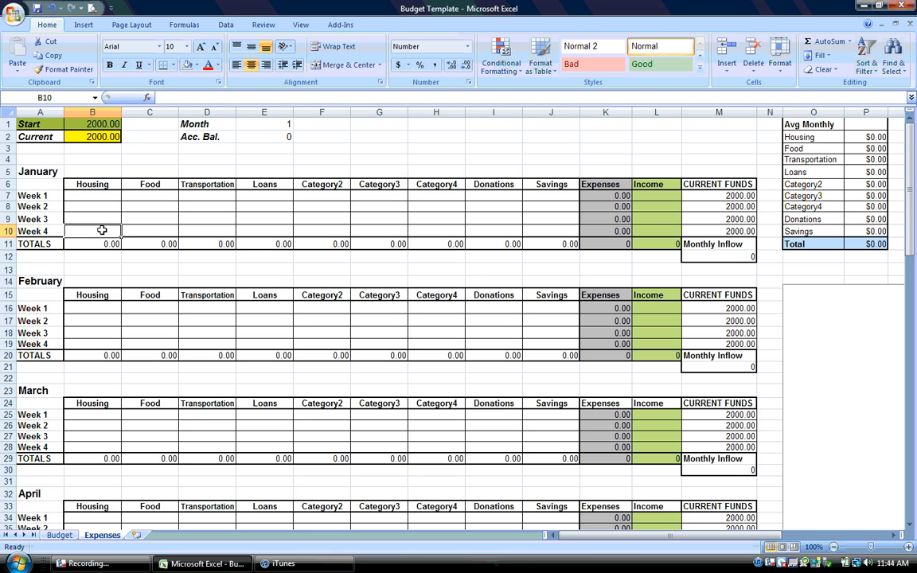
text(=6)
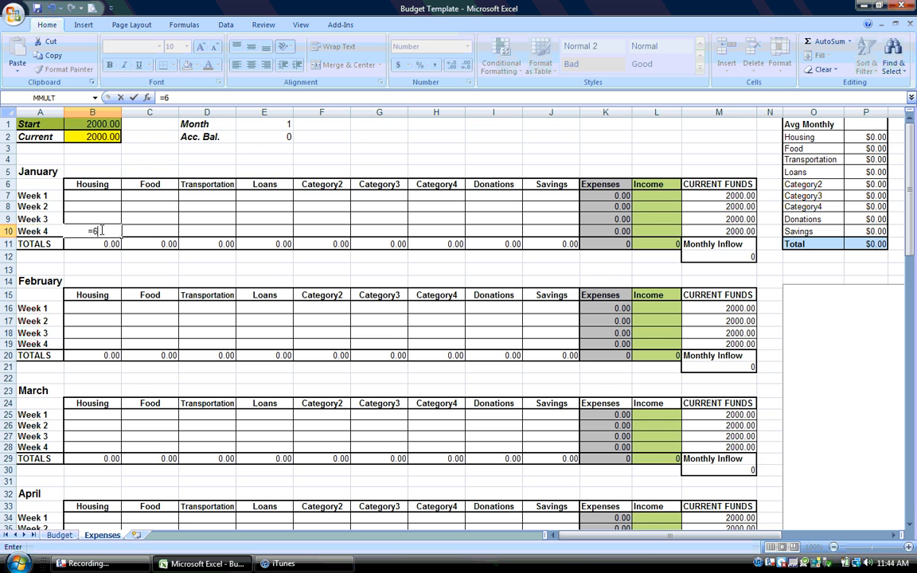
text(00)
key(Return)
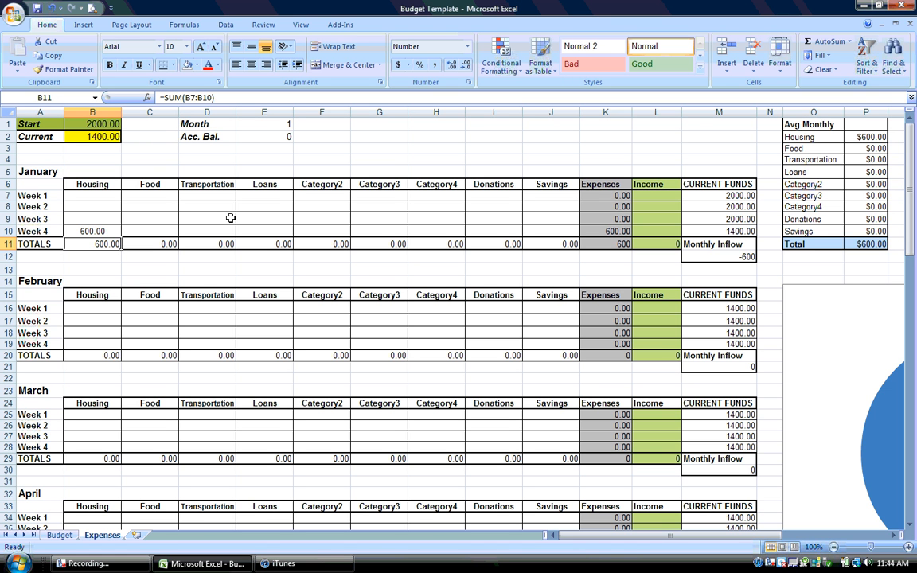
Enter the January Week 3 Food expense as the formula =32.45
click(154, 217)
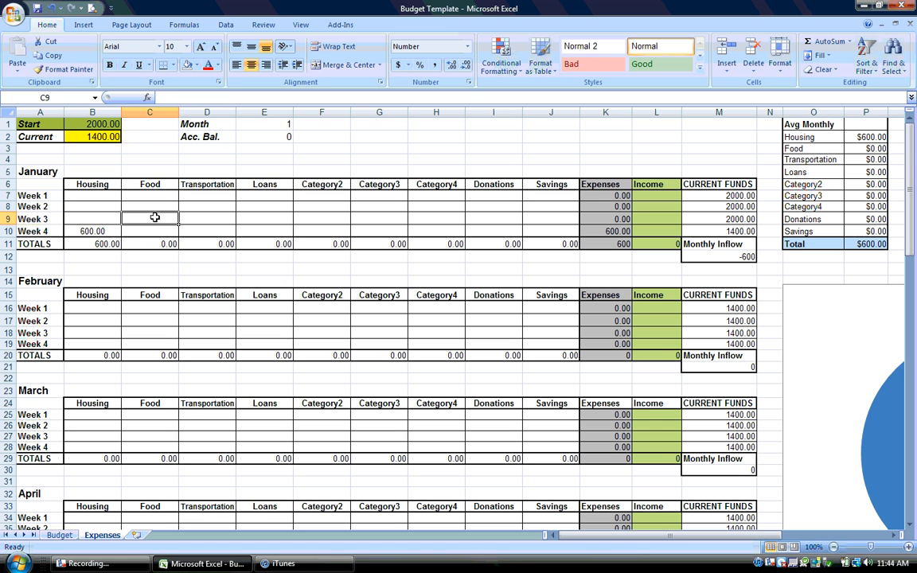
text(=)
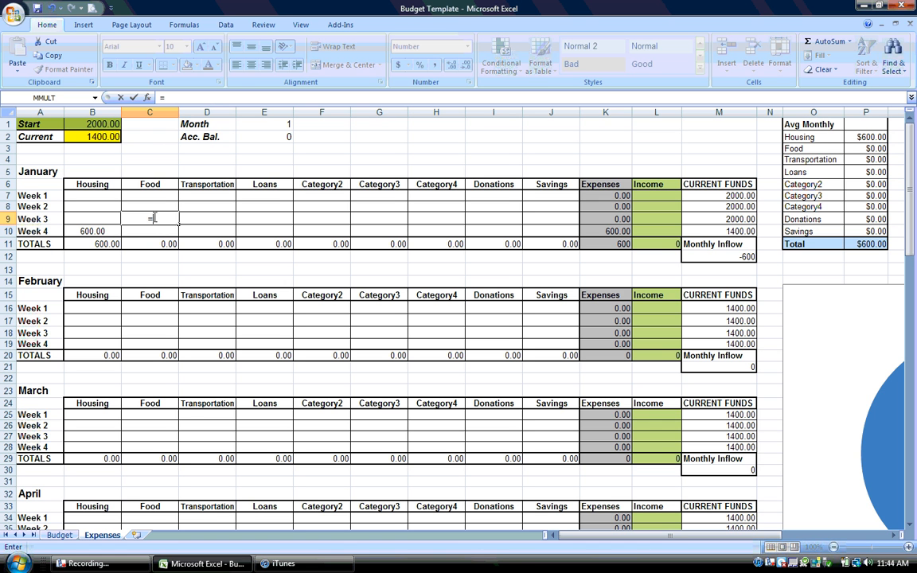
text(32.45)
key(Return)
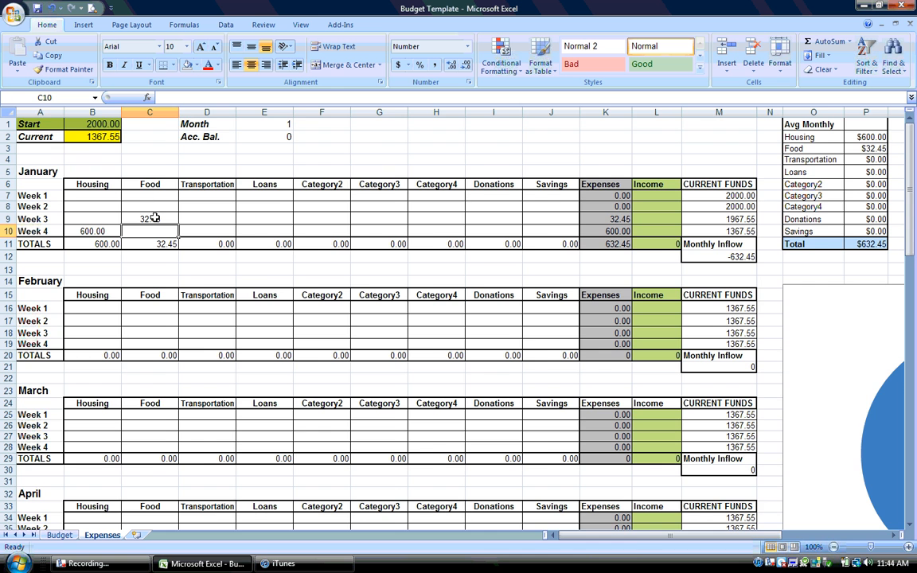
Add a second purchase of 23 to the January Week 3 Food formula, making it =32.45+23
scroll(154, 217, right, 3)
scroll(154, 217, left, 3)
click(154, 218)
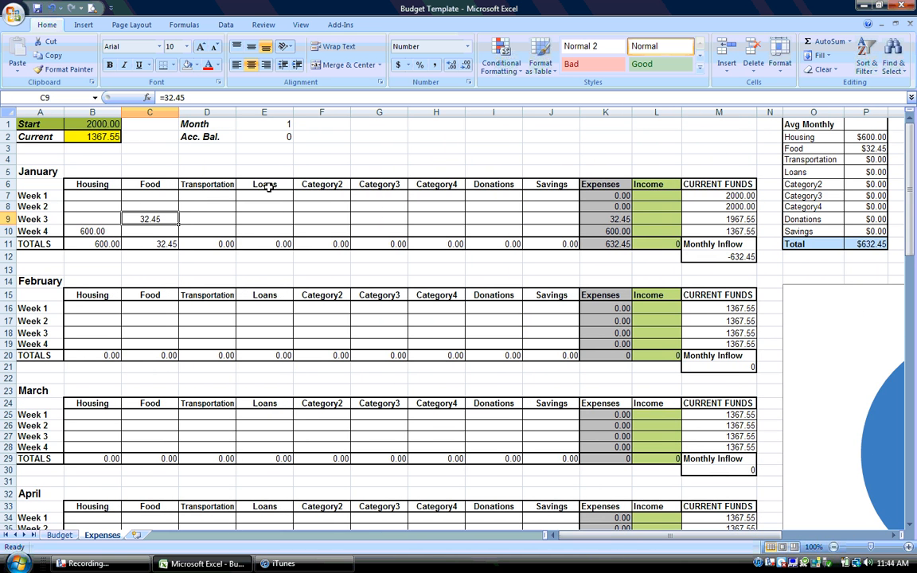
double_click(167, 217)
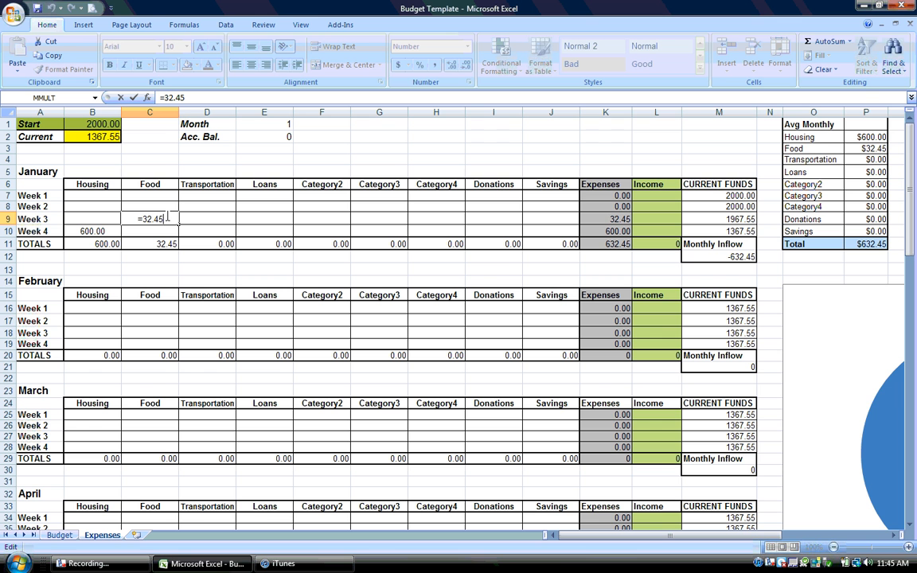
text(+23)
key(Return)
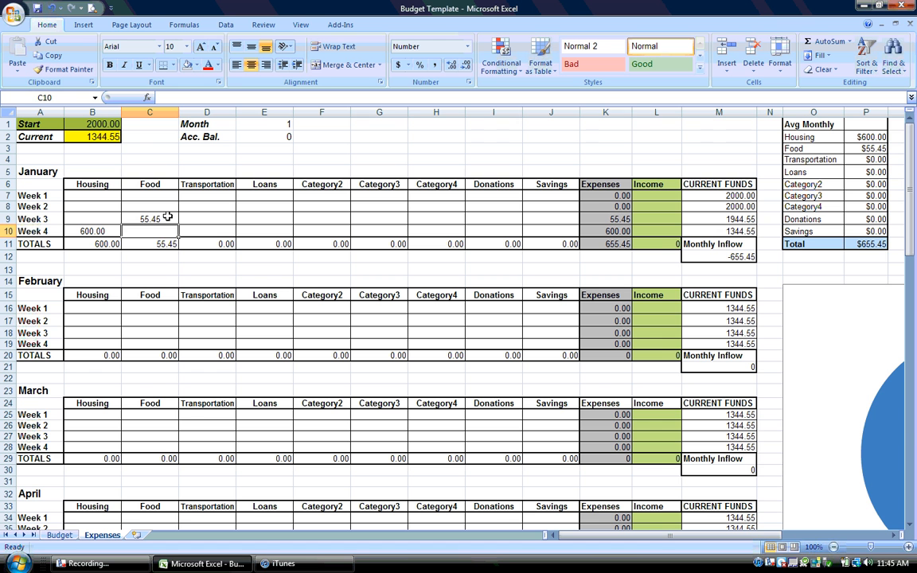
Review the January Week 3 Food formula and enter =54 as the Week 4 Food expense
click(167, 217)
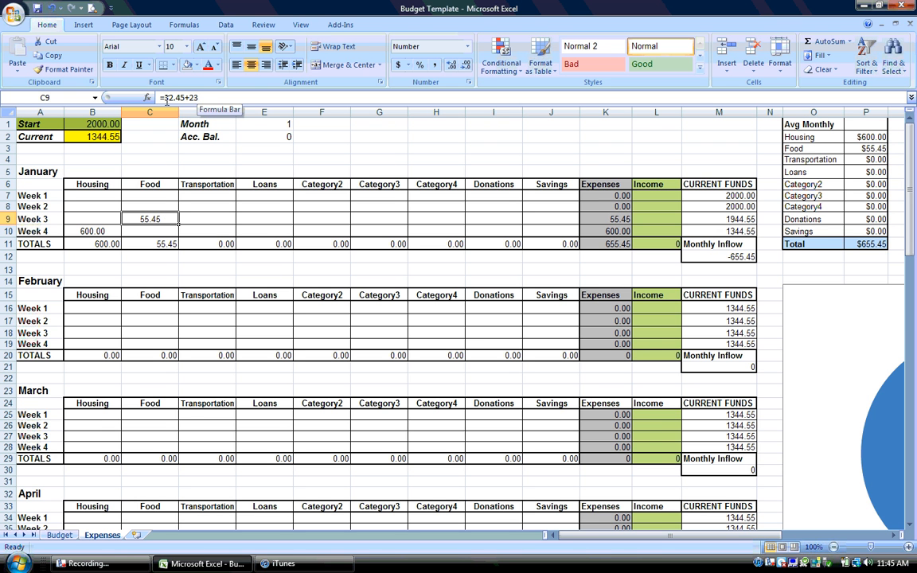
click(161, 231)
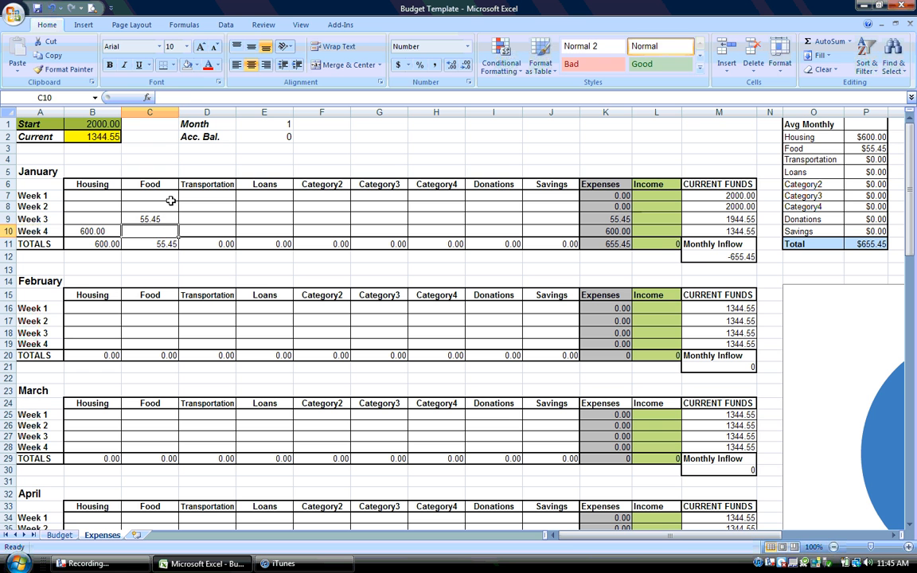
click(202, 98)
text(=54)
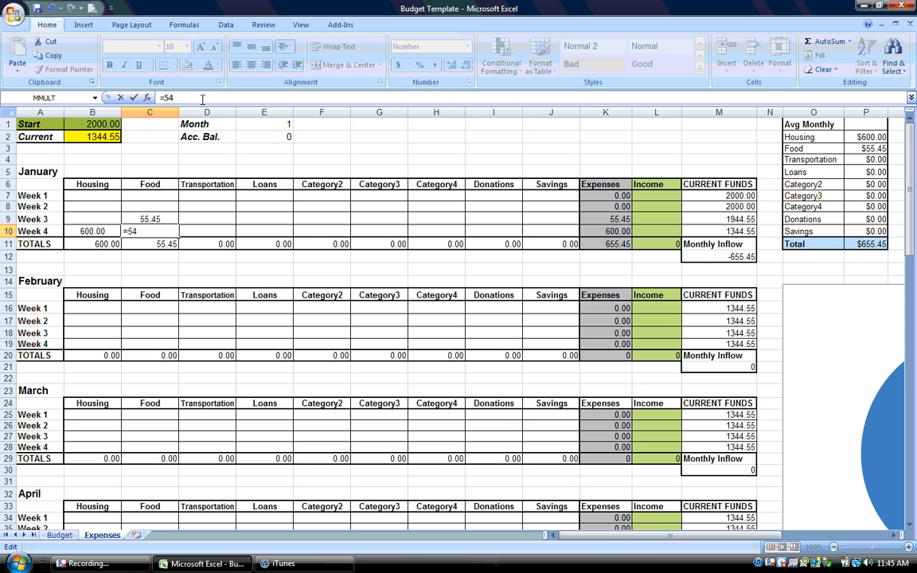
key(Return)
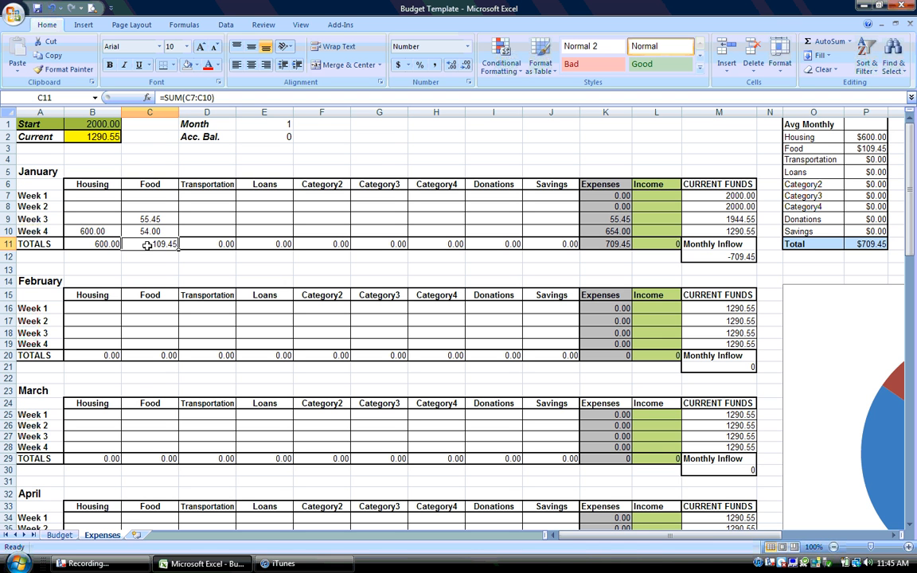
Enter January Week 2 expenses of 100 for Transportation, 200 for Loans, 30 for Category2 and 40 for Category3
click(206, 209)
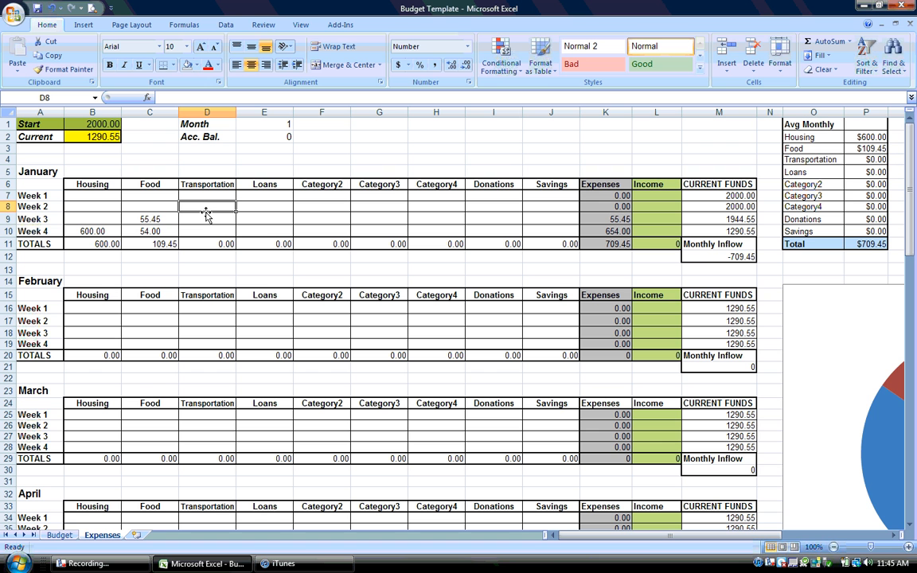
text(100)
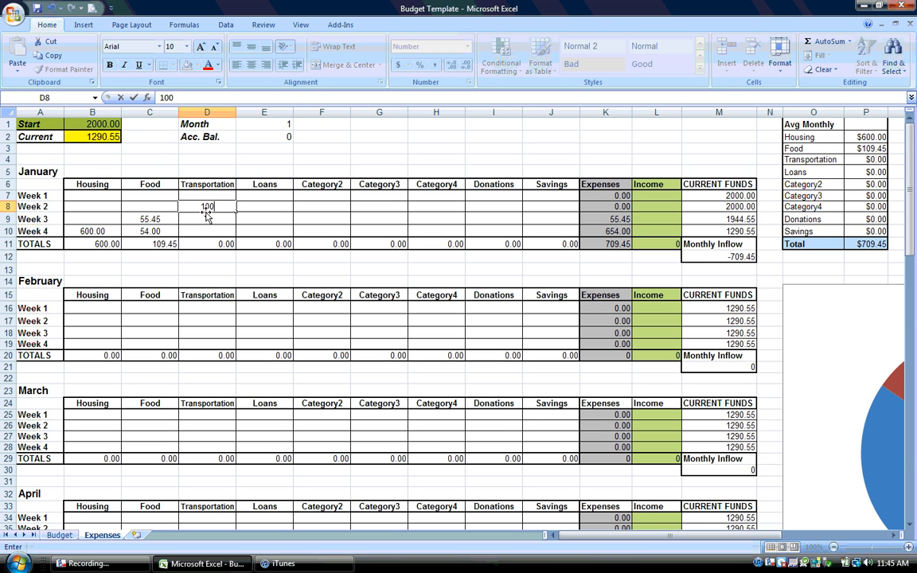
key(Tab)
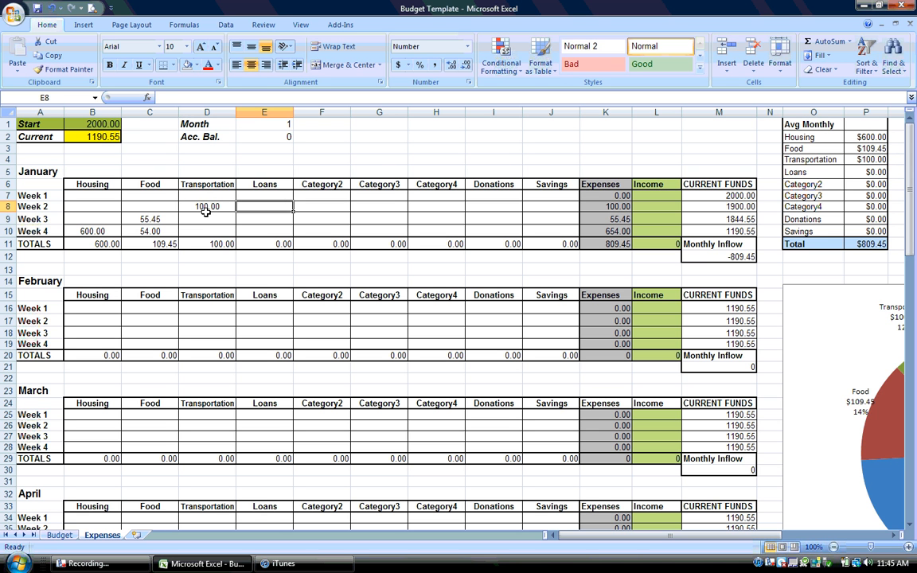
text(200)
key(Tab)
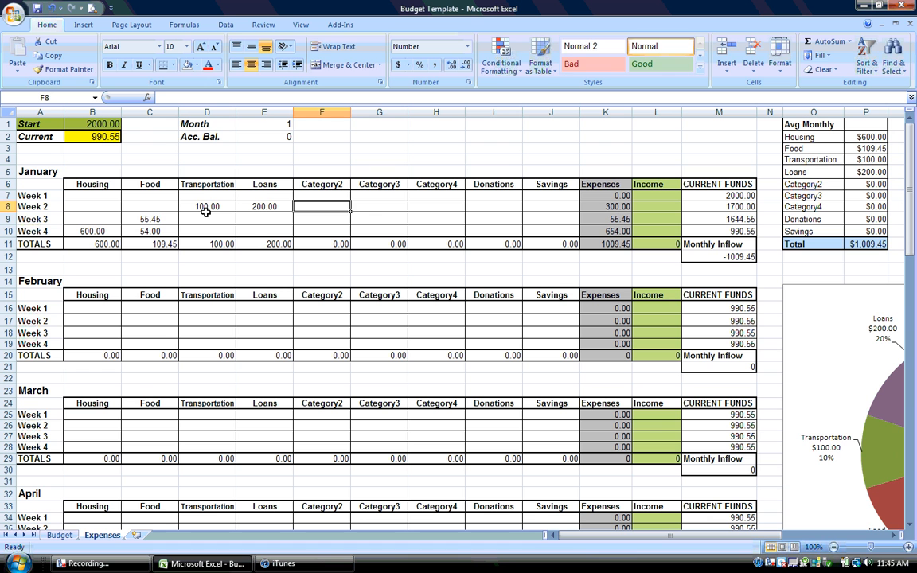
text(30)
key(Tab)
text(40)
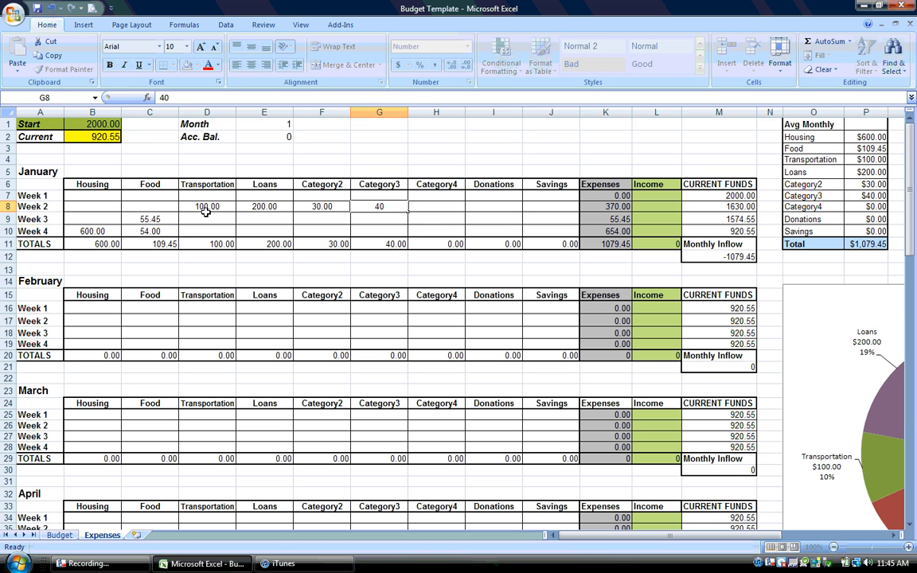
key(Tab)
Enter 40 as the January Week 2 expense for each of Category4, Donations and Savings
text(40)
key(Tab)
text(40)
key(Tab)
text(40)
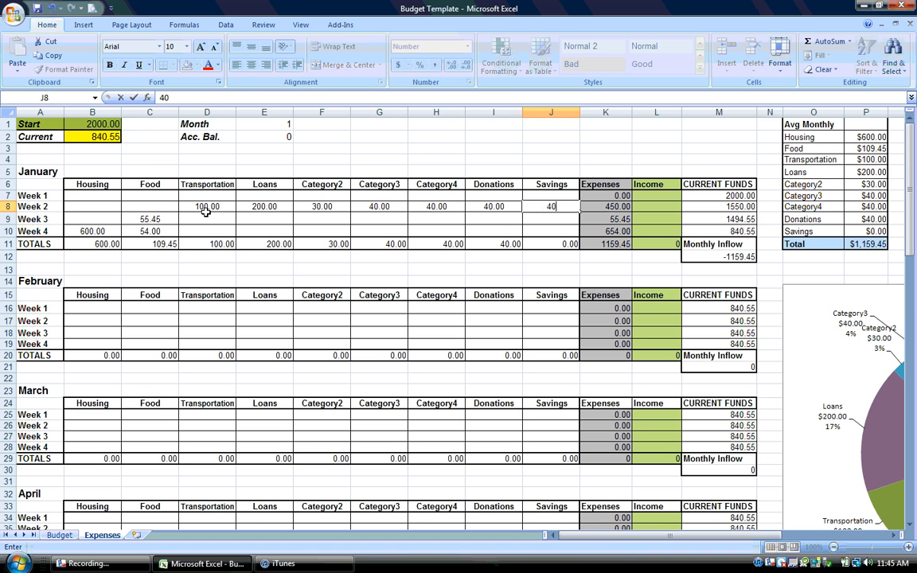
key(Tab)
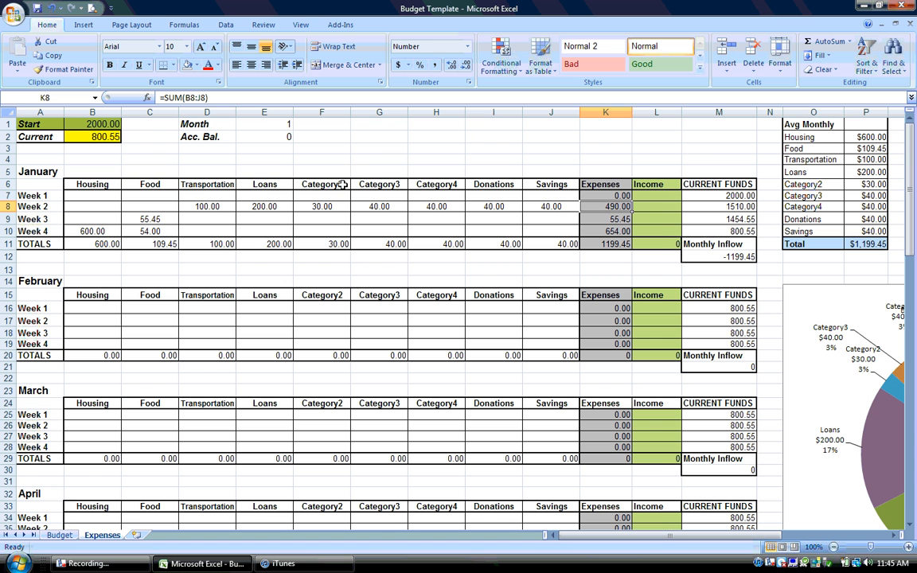
Enter 1000 as the January Week 2 Income
click(661, 205)
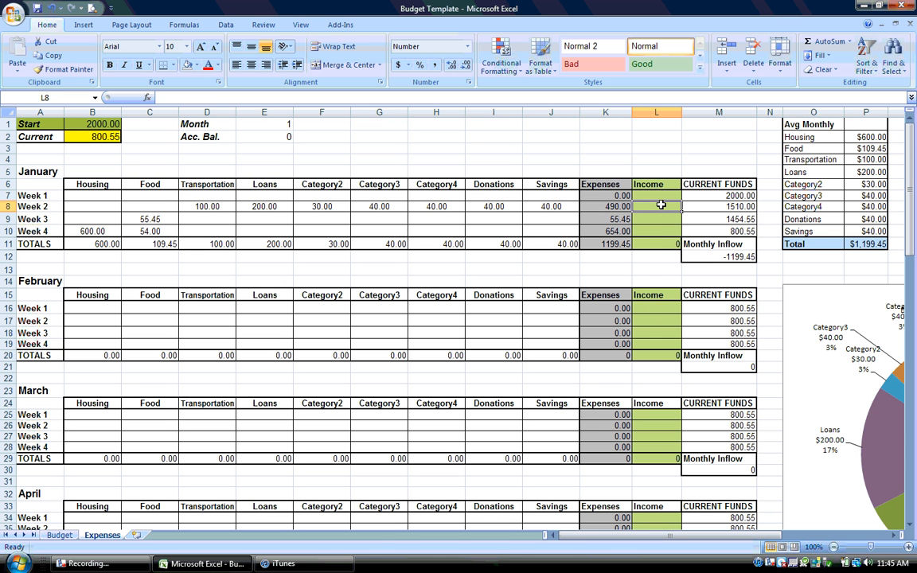
text(1000)
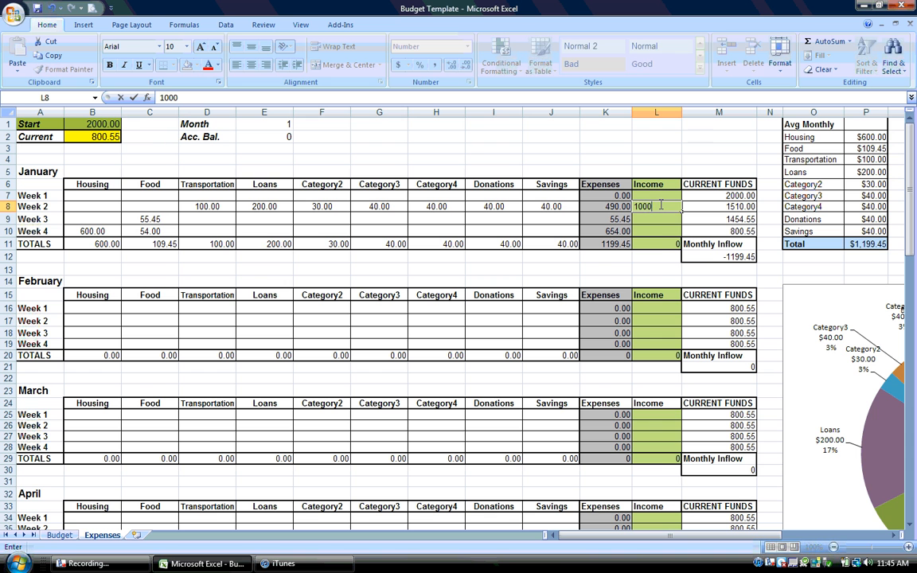
key(Return)
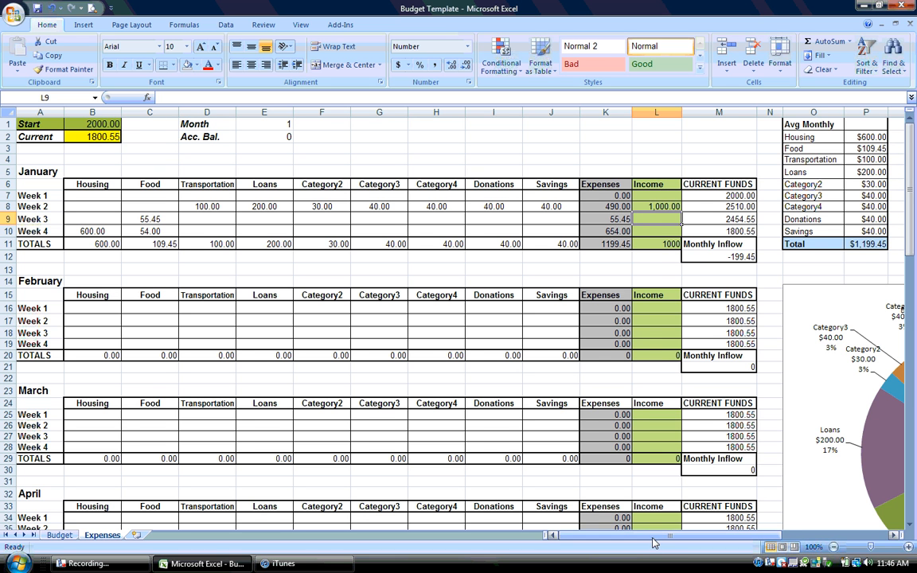
Move the pie chart's Category4 data label slightly left, away from the overlapping Donations label
drag(654, 543, 724, 530)
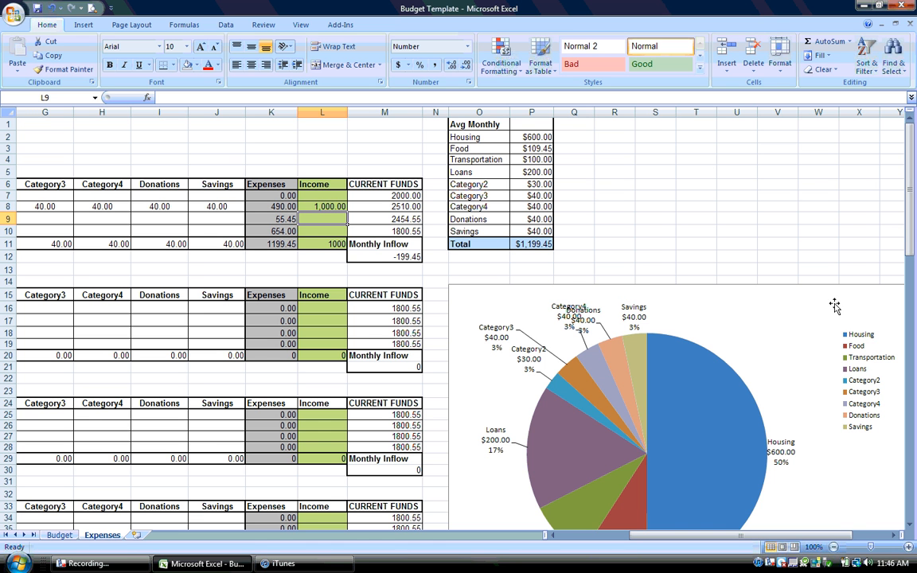
drag(912, 231, 915, 275)
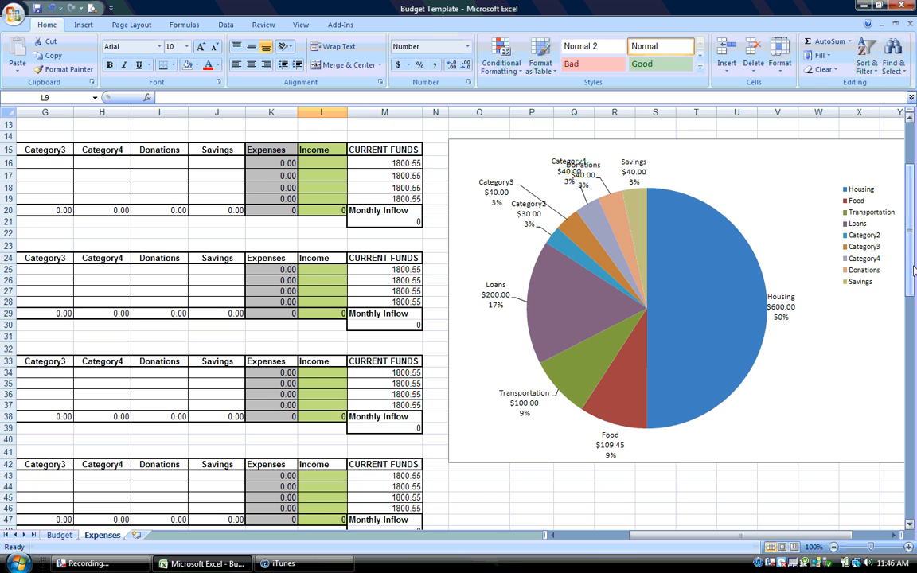
click(571, 163)
click(564, 159)
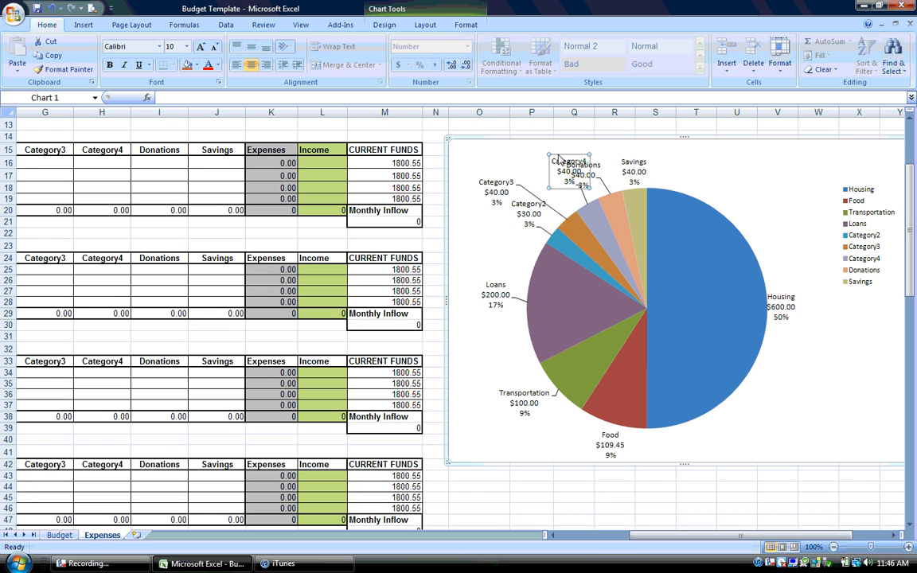
double_click(549, 156)
click(544, 159)
click(556, 156)
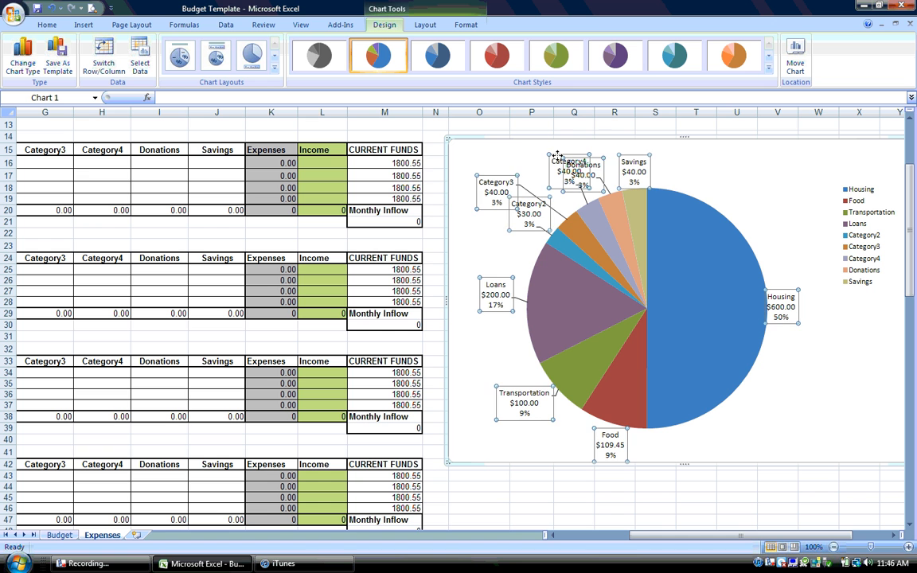
click(559, 154)
drag(559, 154, 546, 158)
click(607, 157)
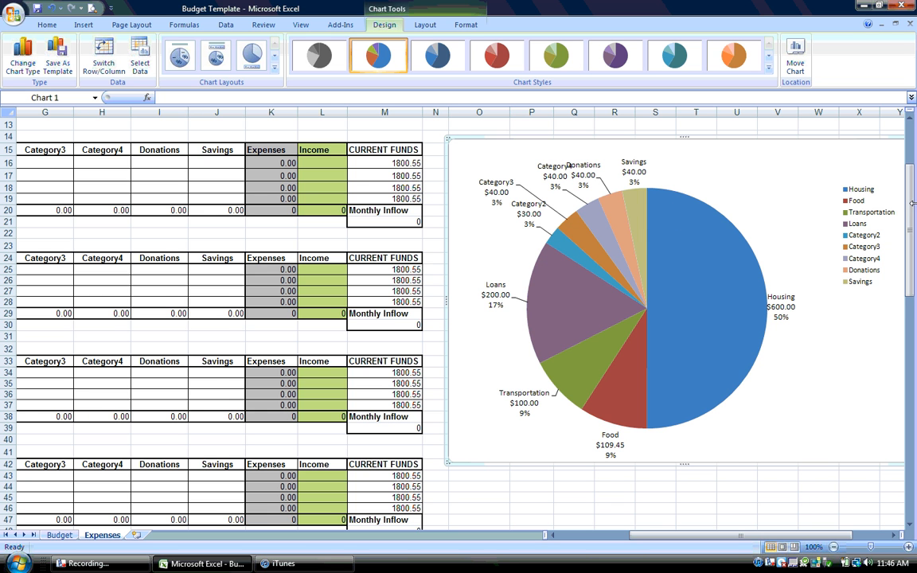
drag(912, 204, 913, 159)
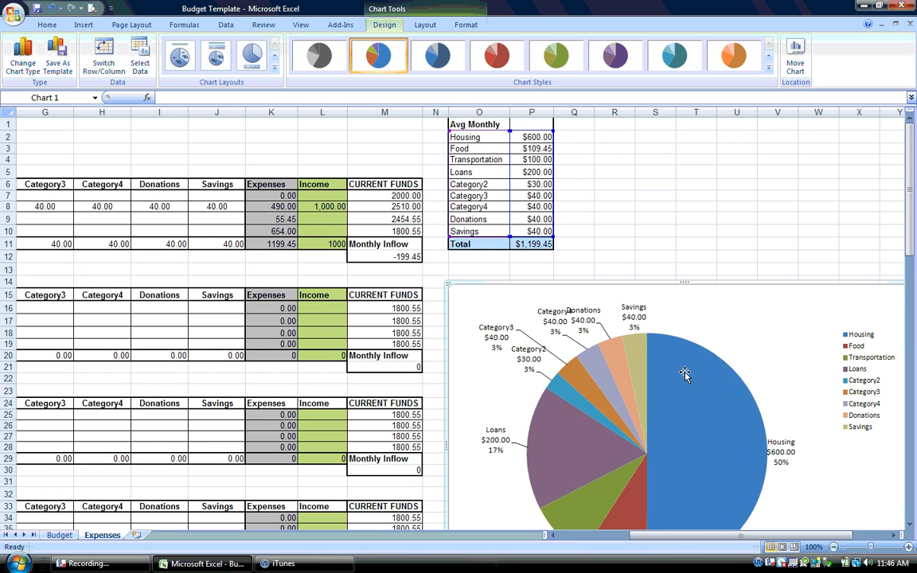
drag(675, 538, 569, 562)
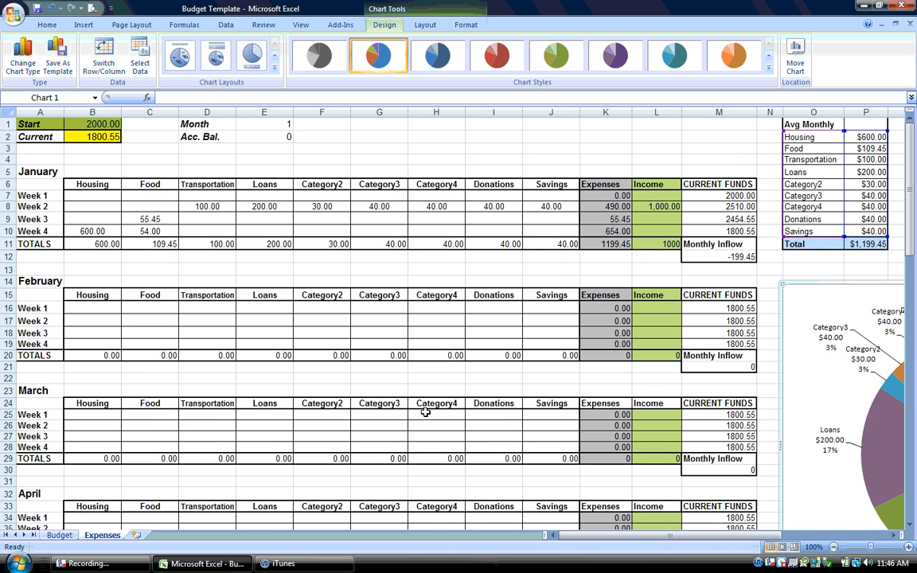